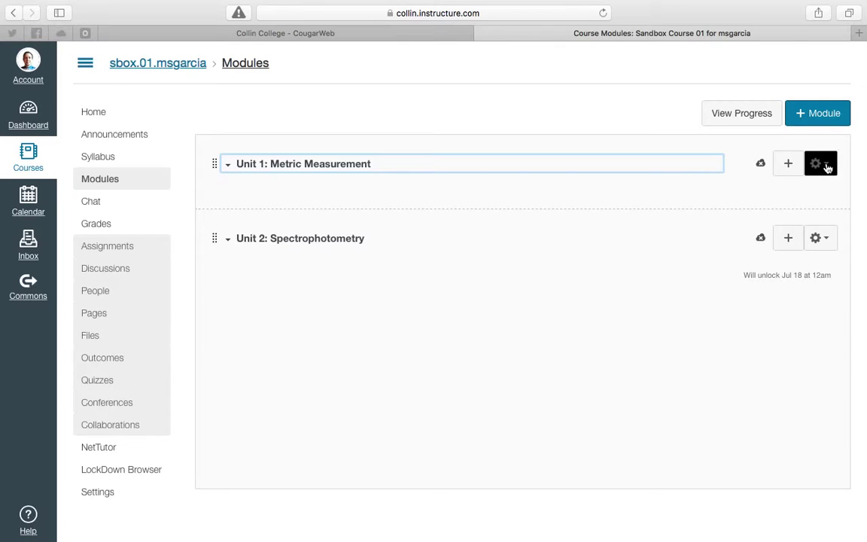
Open the module settings of Unit 1: Metric Measurement for review, and close them
left_click(828, 167)
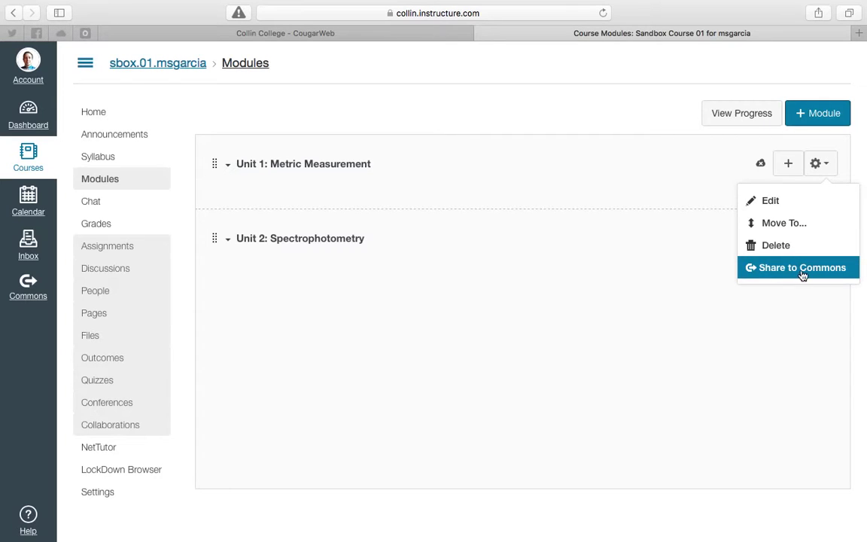
left_click(772, 202)
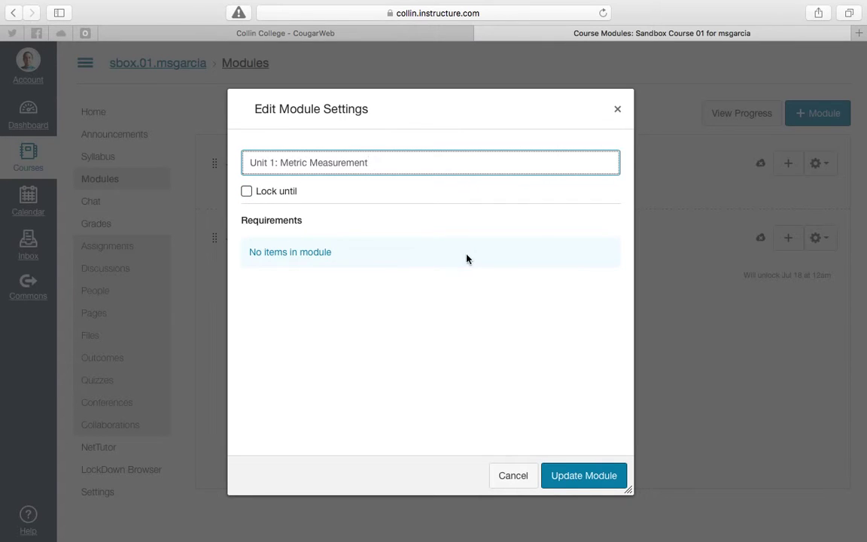
left_click(617, 113)
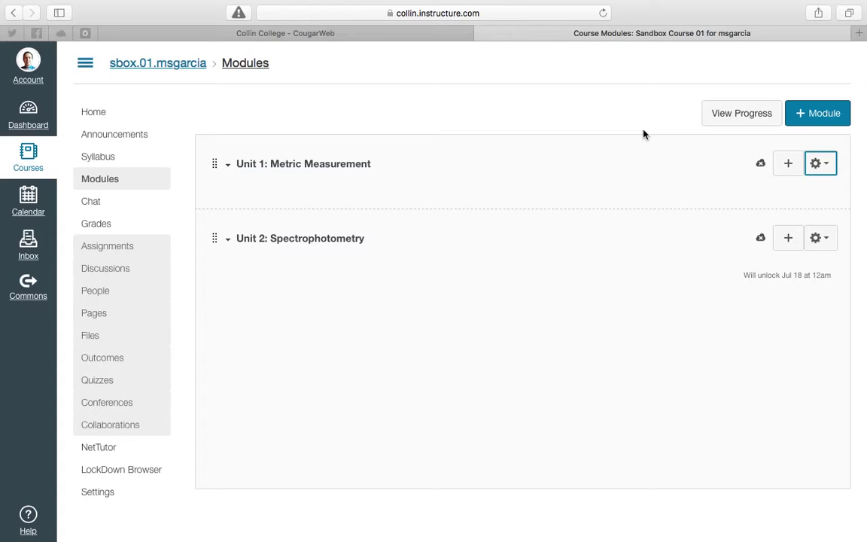
Start adding an item to the Unit 1: Metric Measurement module
left_click(790, 201)
left_click(789, 172)
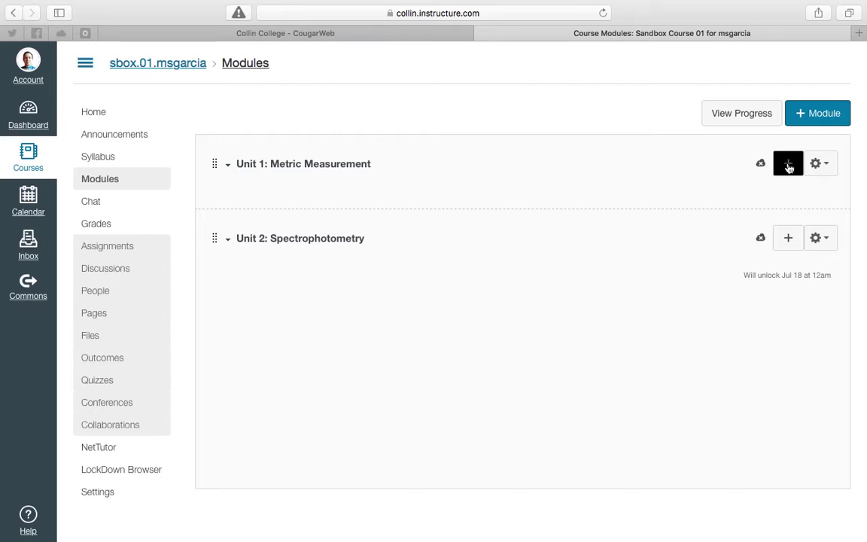
left_click(788, 164)
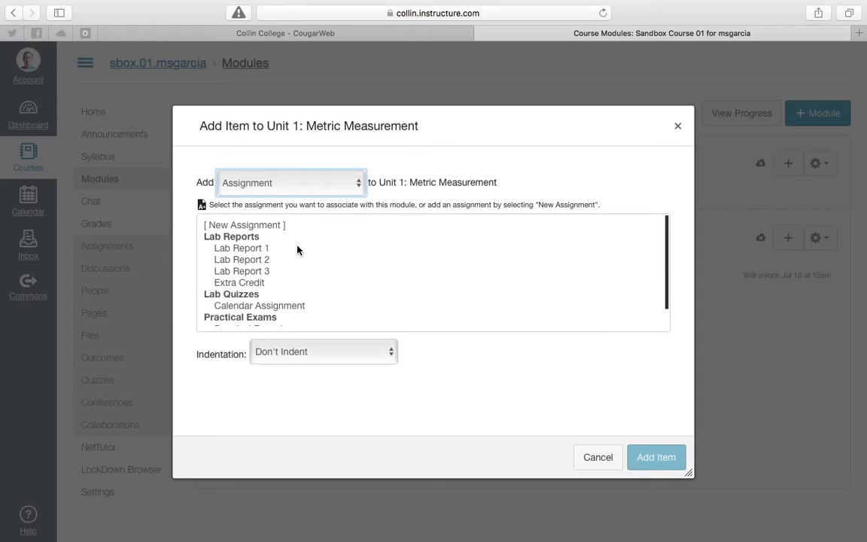
Examine the item types and the existing quizzes and assignments offered for the Unit 1 module
left_click(332, 187)
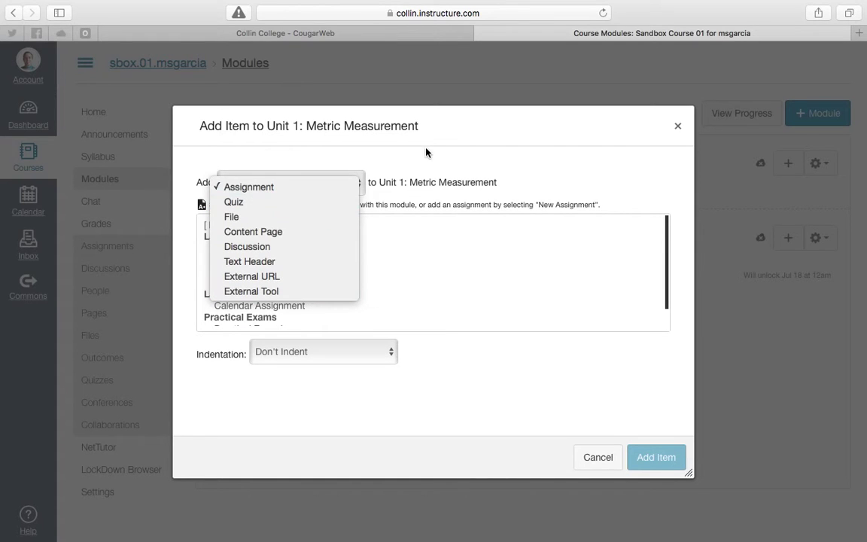
left_click(296, 202)
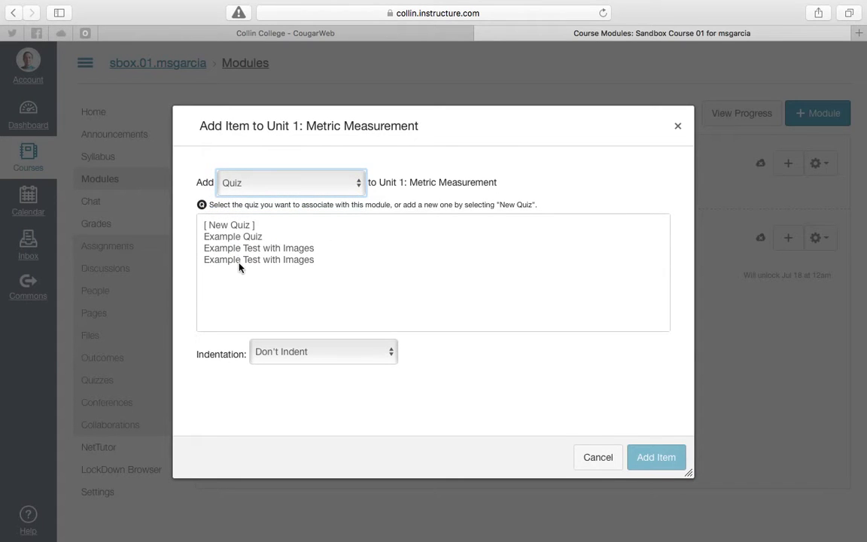
left_click(297, 188)
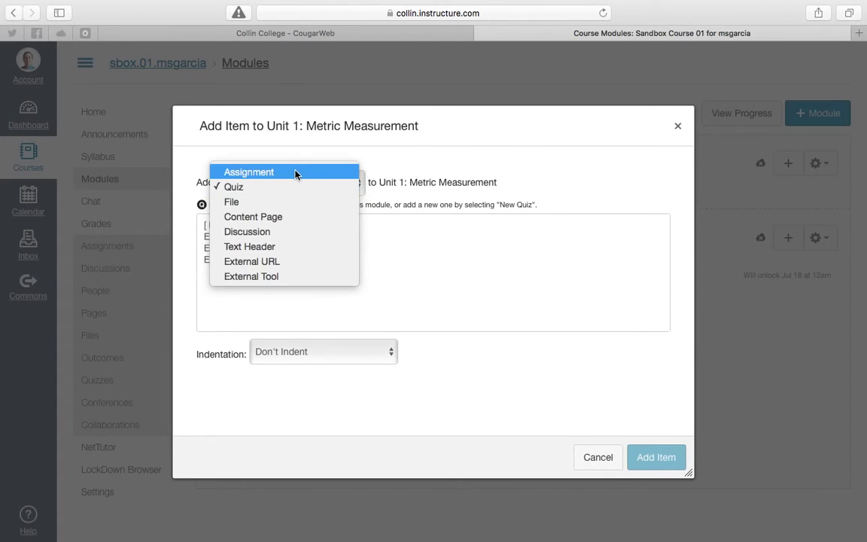
left_click(296, 174)
scroll(257, 248, "down", 2)
scroll(256, 250, "up", 2)
Choose the quiz Example Quiz as the item for Unit 1 and set its indentation to Indent 1 Level
left_click(276, 185)
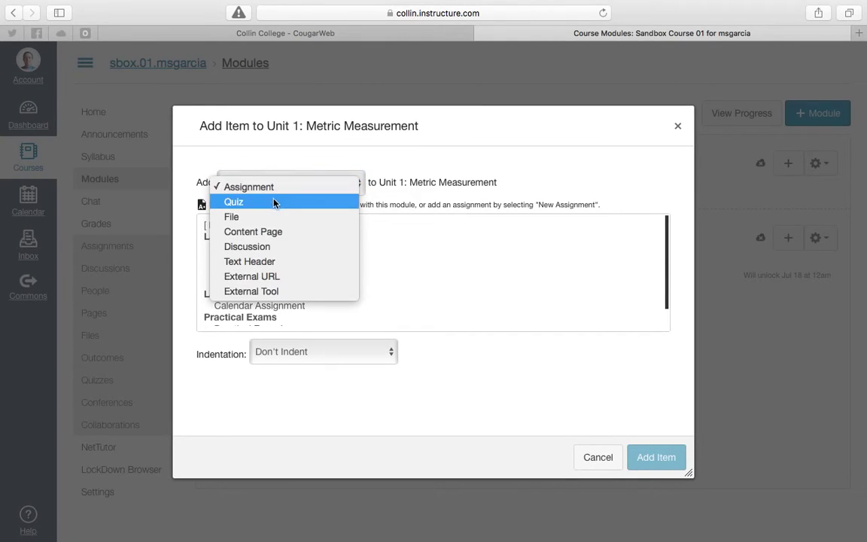
left_click(273, 200)
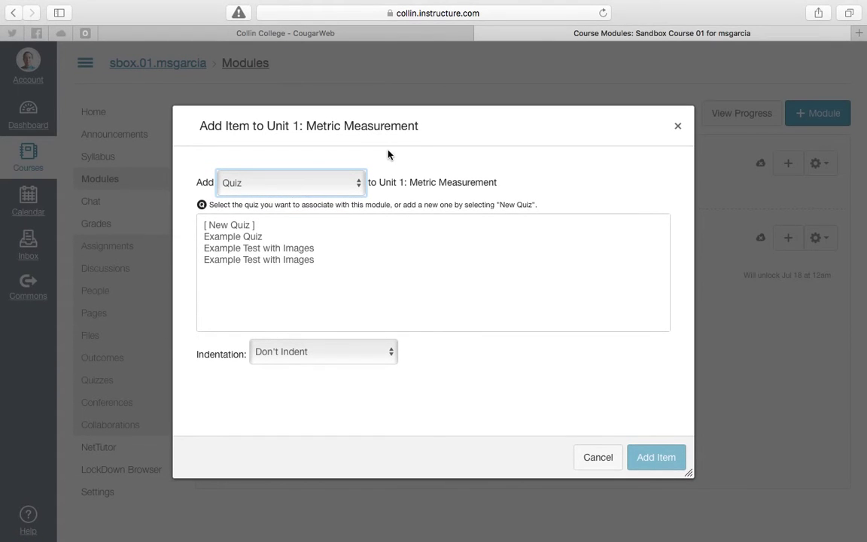
left_click(263, 237)
left_click(329, 358)
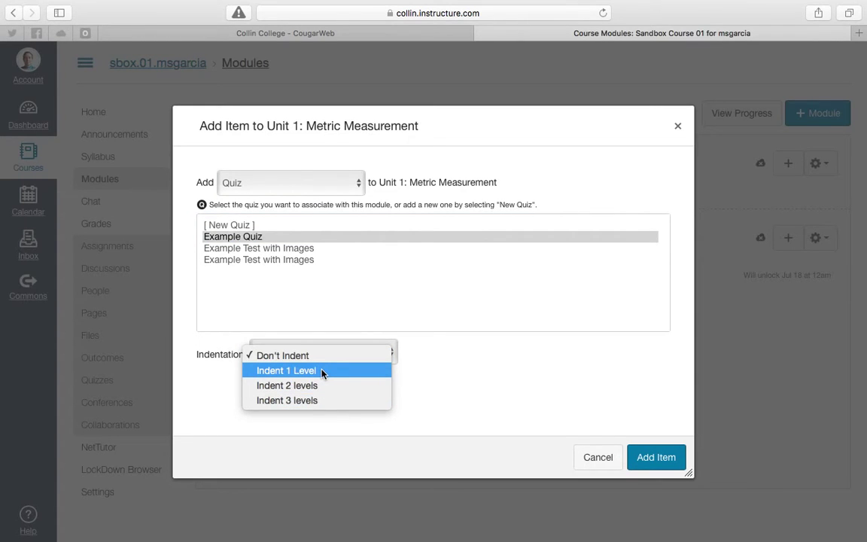
left_click(437, 370)
left_click(380, 360)
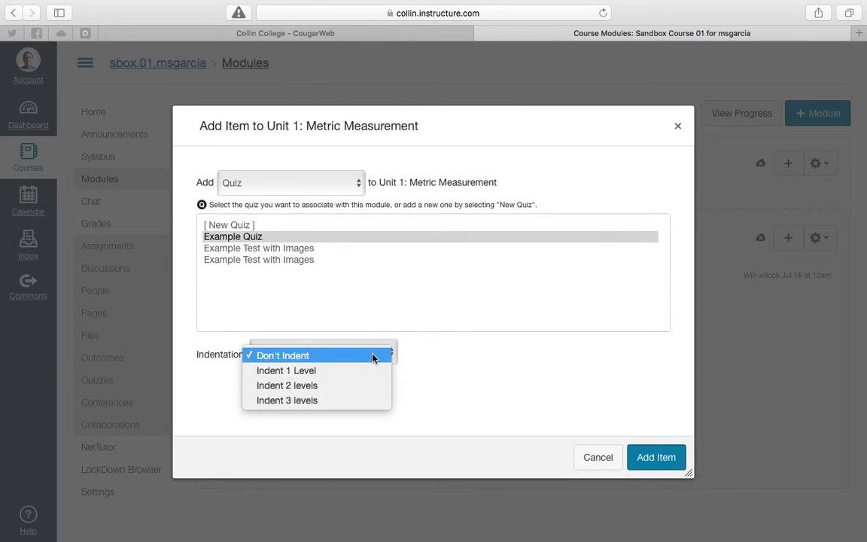
left_click(366, 366)
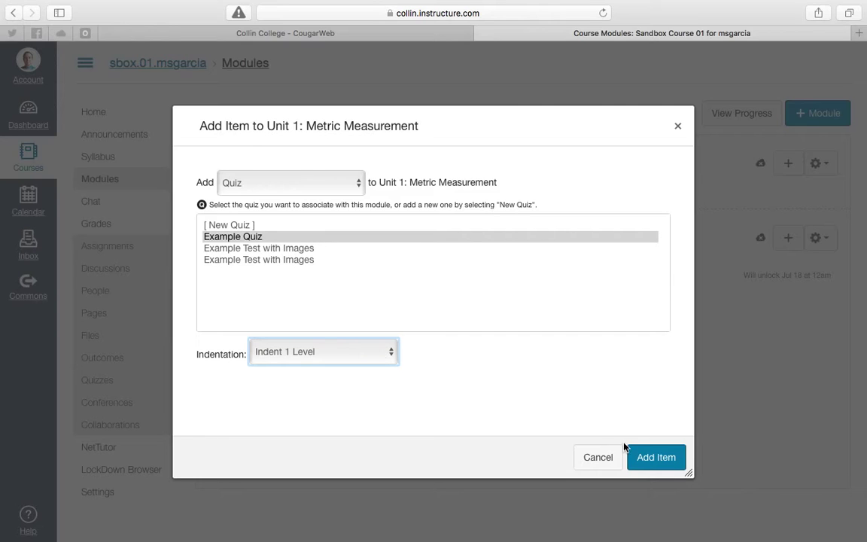
left_click(656, 467)
Add the assignment Lab Report 1 to Unit 1: Metric Measurement with the indentation set to Don't Indent
left_click(341, 183)
left_click(324, 172)
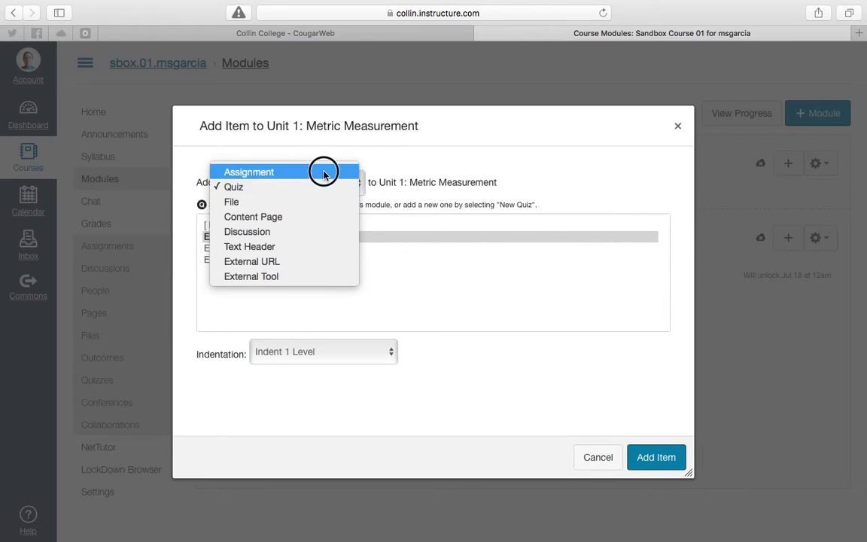
left_click(284, 248)
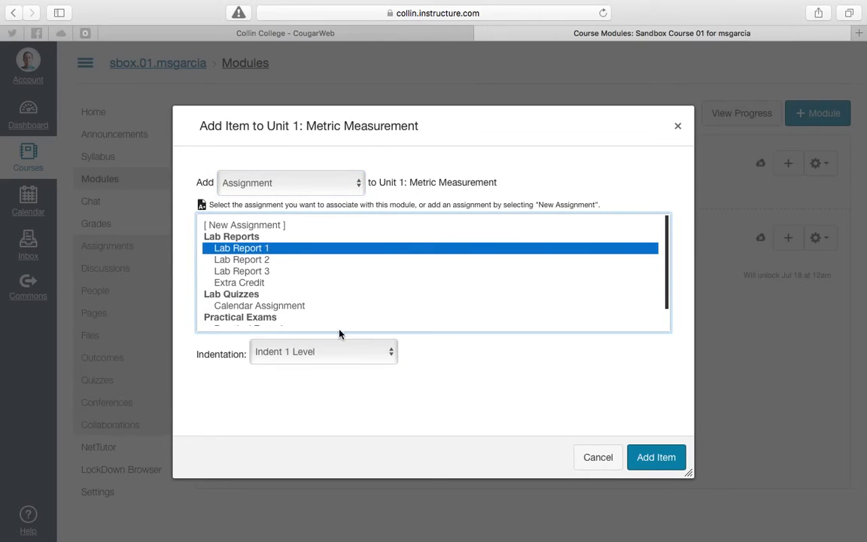
left_click(352, 352)
left_click(353, 345)
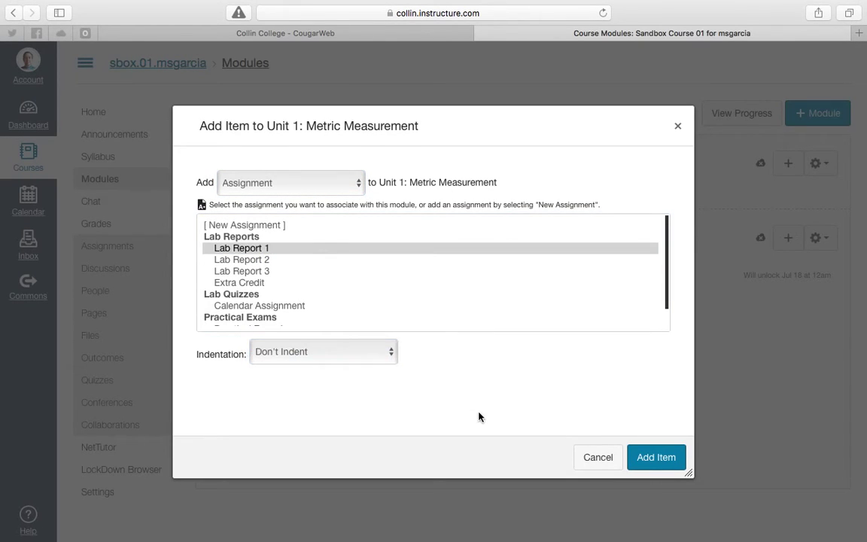
left_click(660, 457)
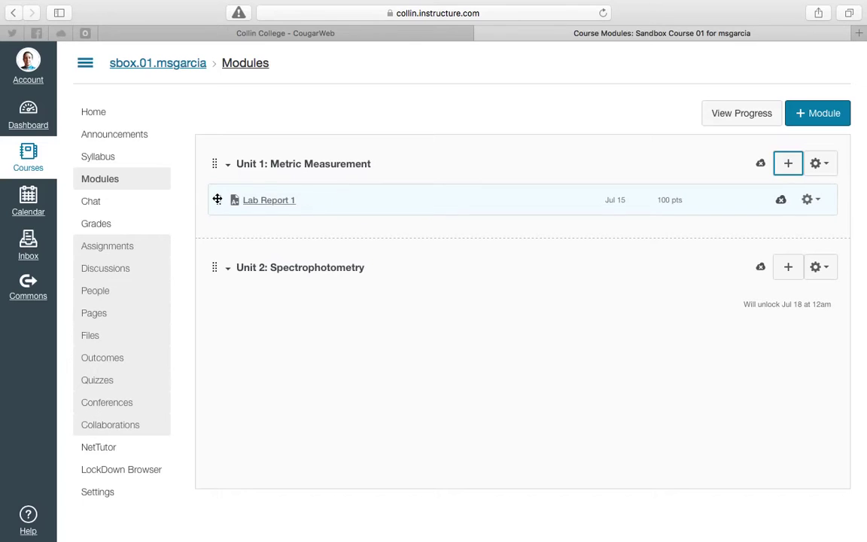
Move Unit 2: Spectrophotometry above Unit 1: Metric Measurement, and move it back below Unit 1
mouse_move(217, 199)
left_mouse_down()
mouse_move(213, 306)
mouse_move(214, 203)
left_mouse_up()
left_click_drag(216, 274, 227, 189)
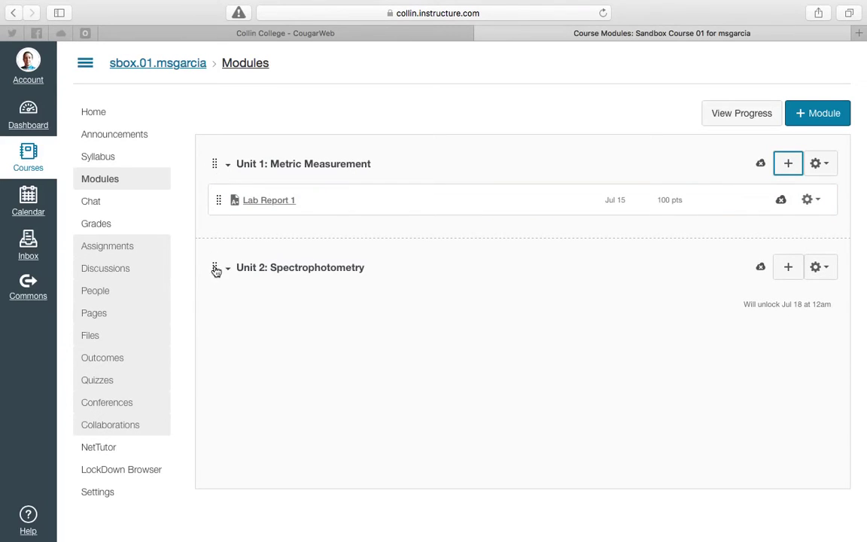
left_click_drag(216, 270, 219, 163)
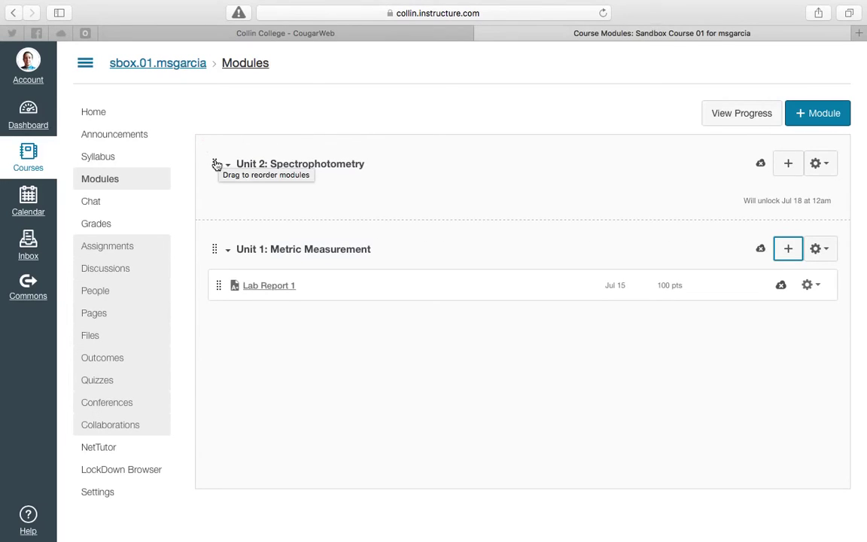
left_click_drag(218, 163, 214, 305)
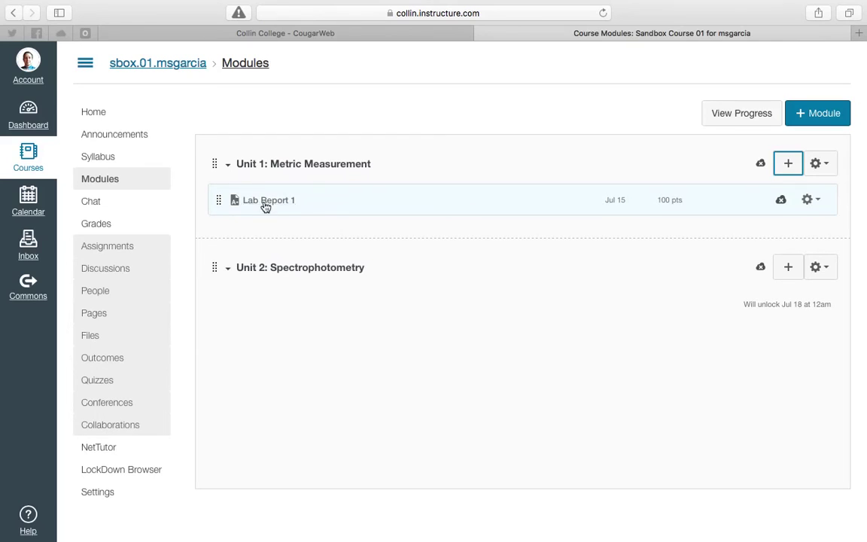
mouse_move(219, 201)
left_mouse_down()
mouse_move(219, 179)
mouse_move(219, 200)
mouse_move(216, 190)
left_mouse_up()
left_click(830, 164)
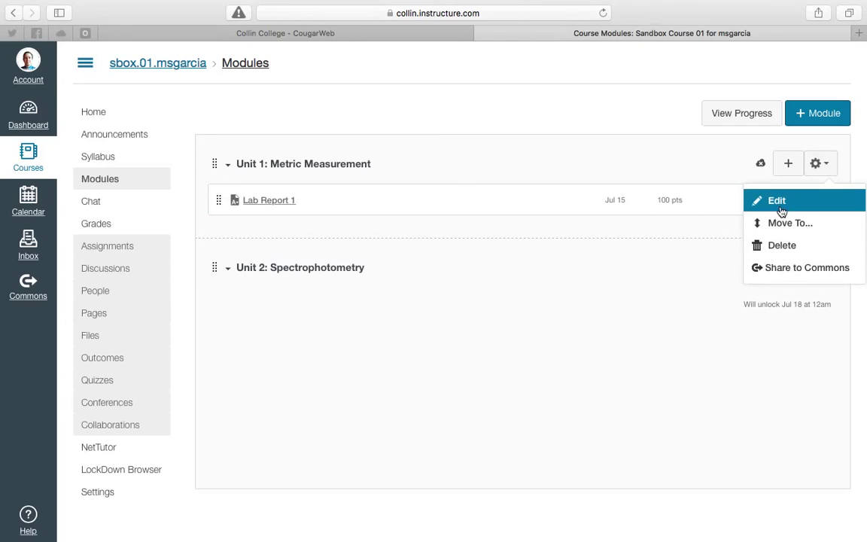
left_click(823, 164)
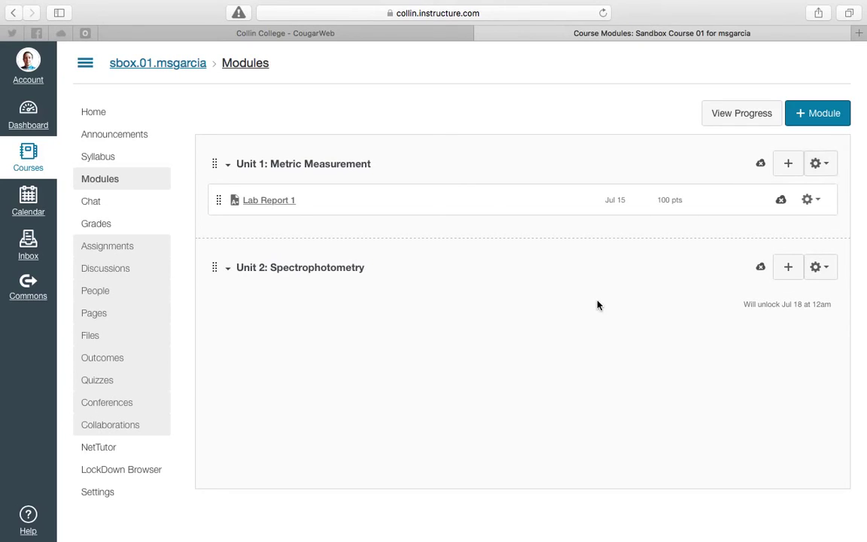